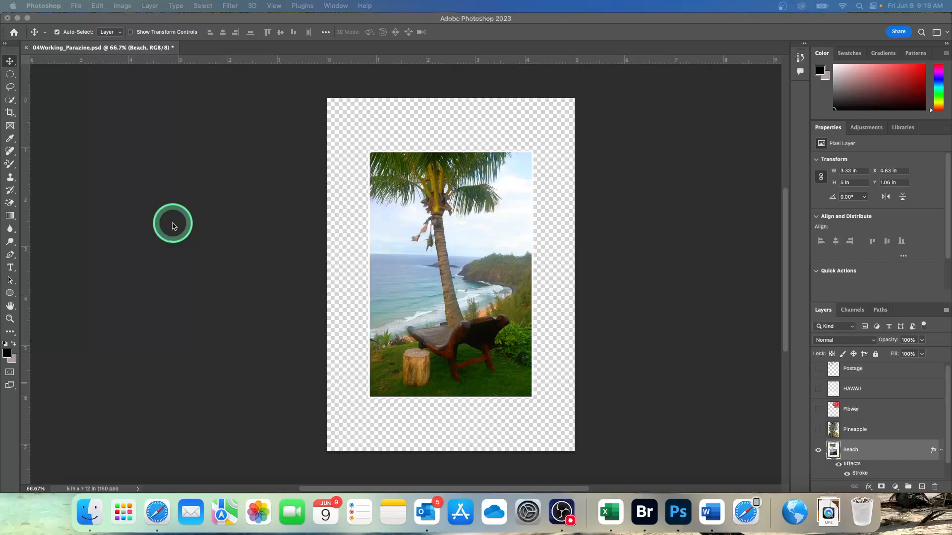
# Show the hidden Postage, HAWAII, Flower, Pineapple and Background layers.
pyautogui.hscroll(-5, 173, 225)
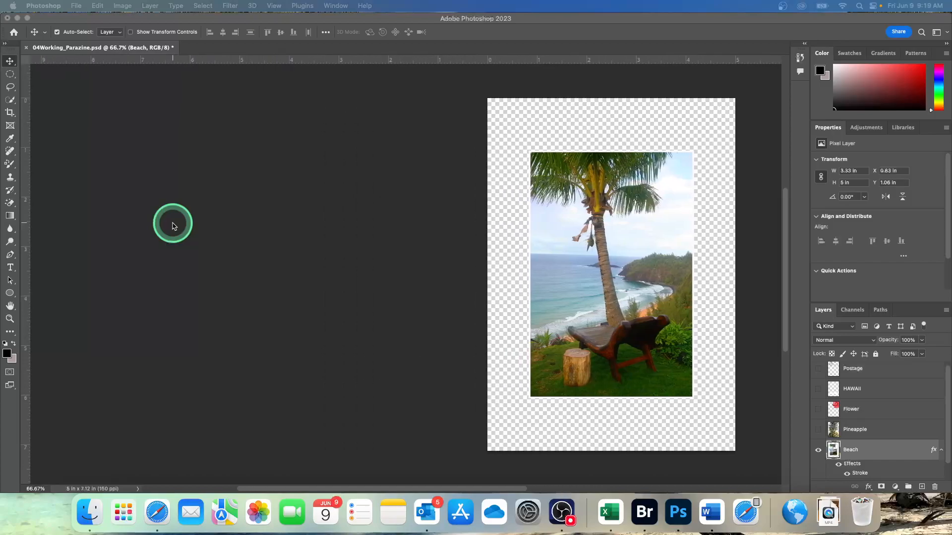
pyautogui.click(818, 370)
pyautogui.click(819, 389)
pyautogui.click(818, 368)
pyautogui.click(818, 409)
pyautogui.click(818, 428)
pyautogui.scroll(-1, 826, 436)
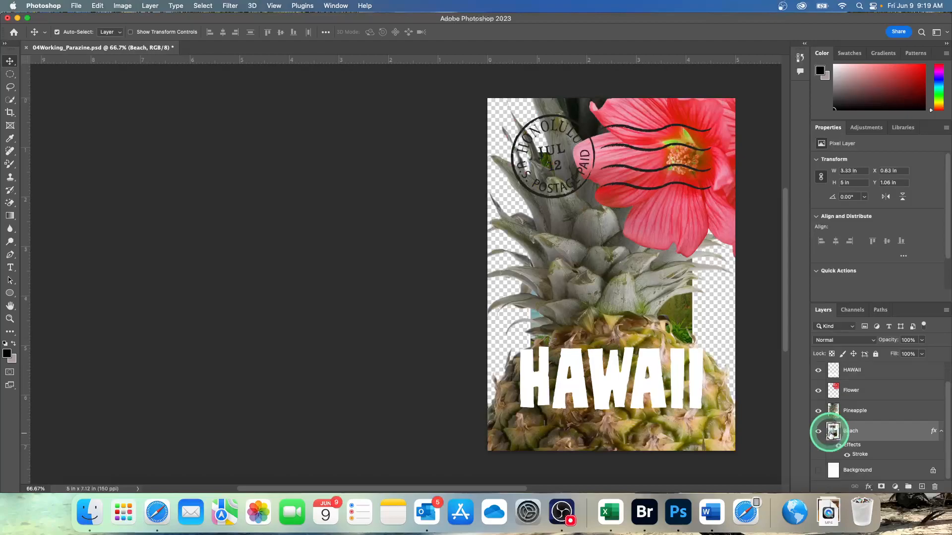
pyautogui.click(818, 471)
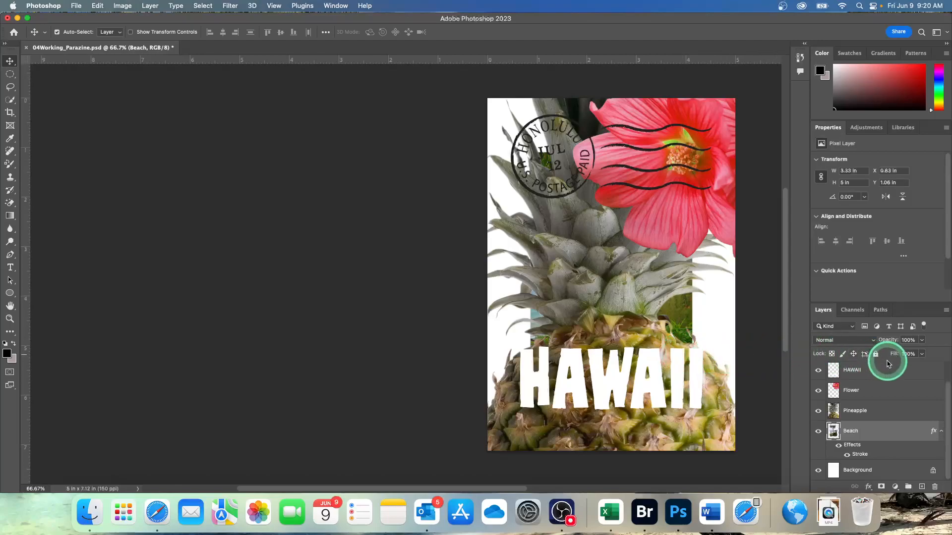
# Move the Beach layer above the Pineapple layer in the stacking order, directly below the Flower layer.
pyautogui.moveTo(885, 434); pyautogui.dragTo(884, 407)
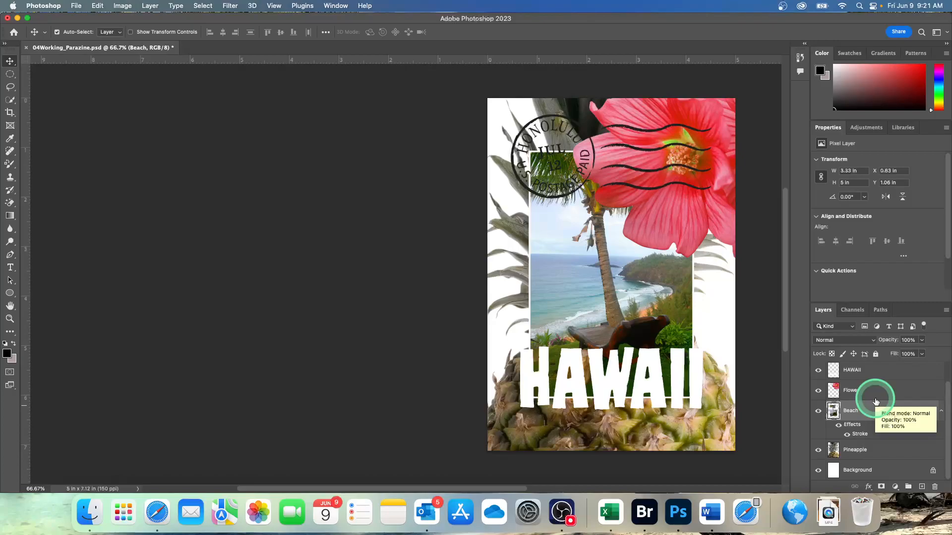
pyautogui.moveTo(2, 526)
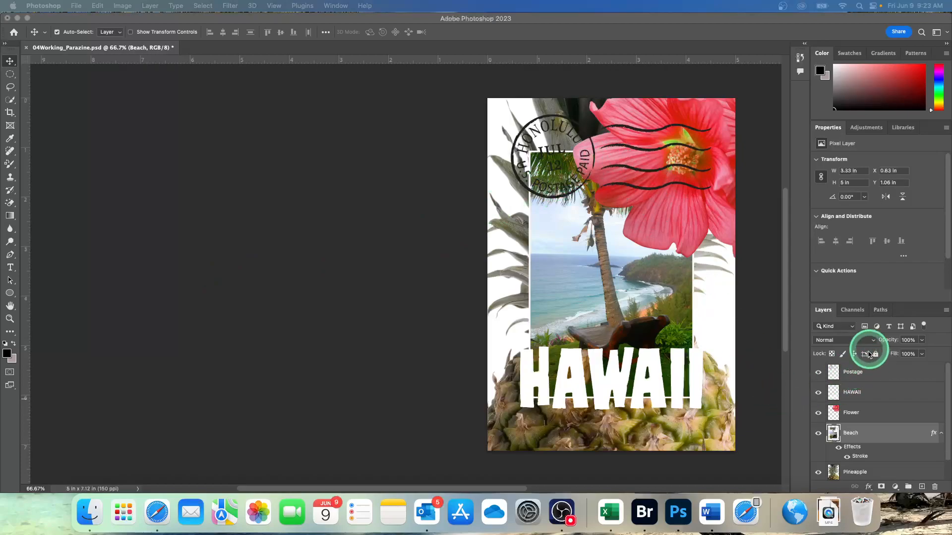
# Set the Postage layer's opacity to 25%.
pyautogui.click(898, 373)
pyautogui.click(898, 377)
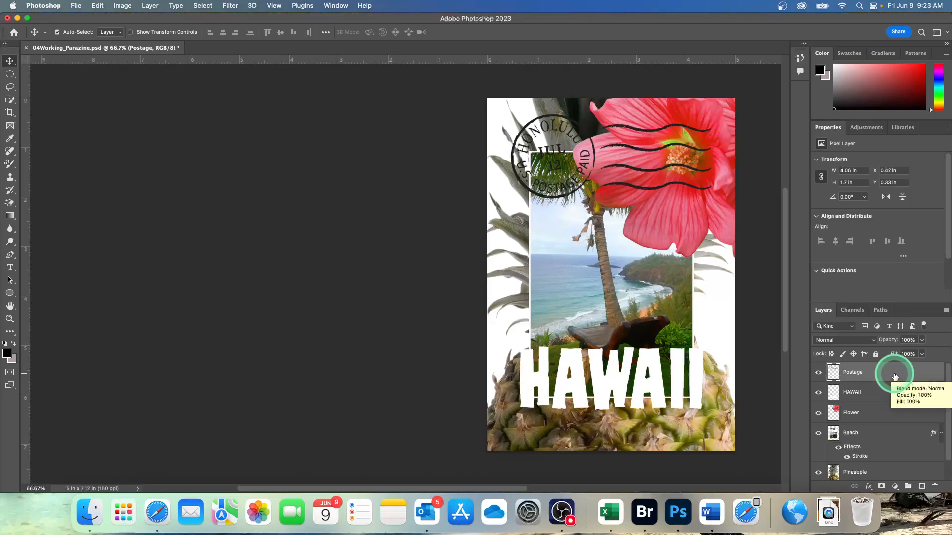
pyautogui.click(922, 340)
pyautogui.moveTo(920, 351); pyautogui.dragTo(890, 354)
pyautogui.click(909, 340)
pyautogui.click(911, 340)
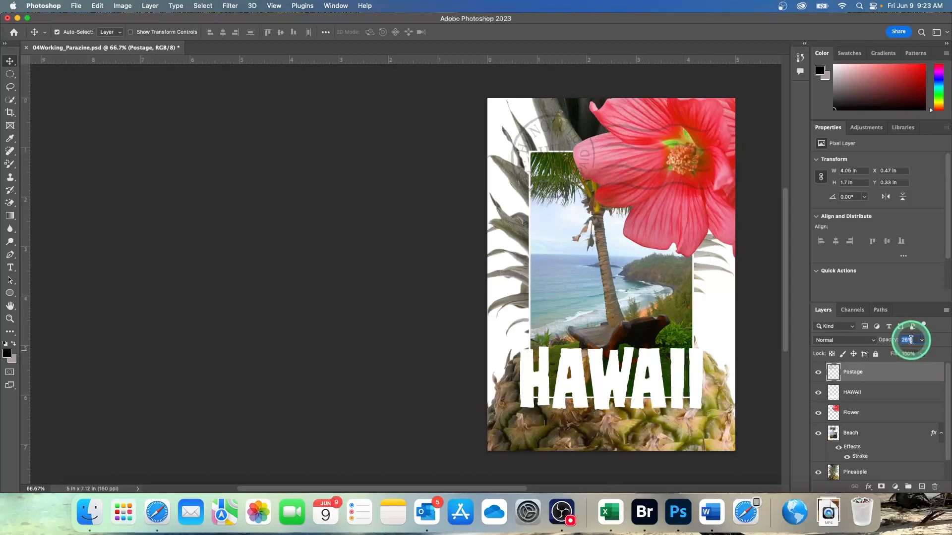
pyautogui.write('25')
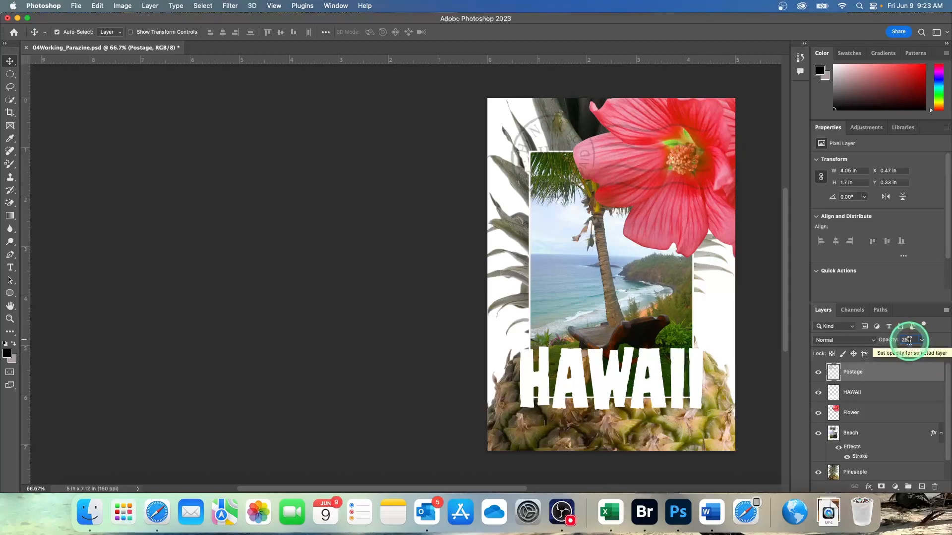
pyautogui.press('Return')
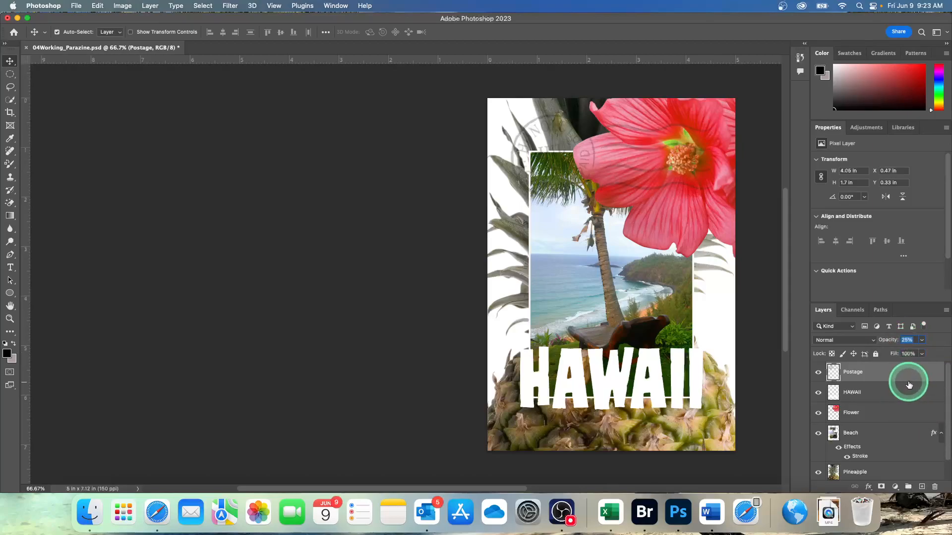
pyautogui.click(926, 379)
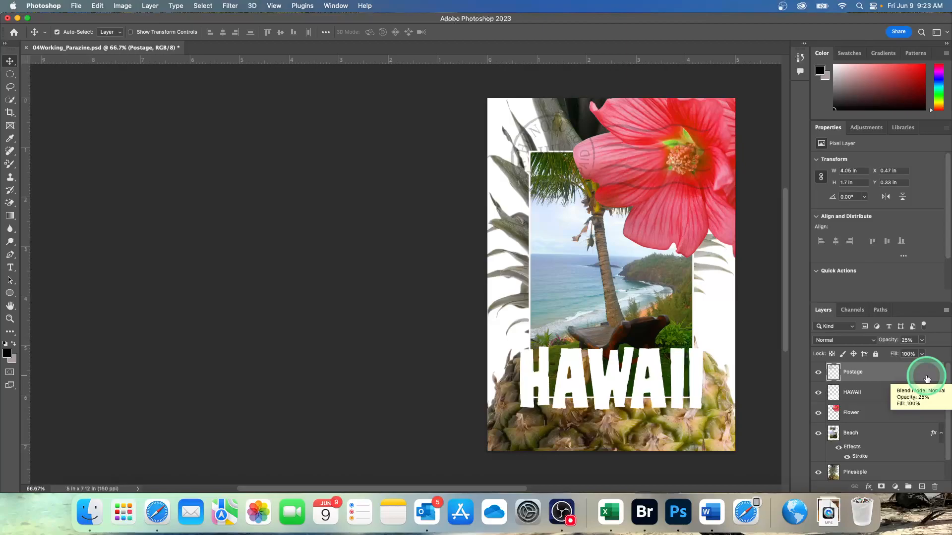
# Save the 04Working_Parazine.psd document under its existing name.
pyautogui.click(606, 163)
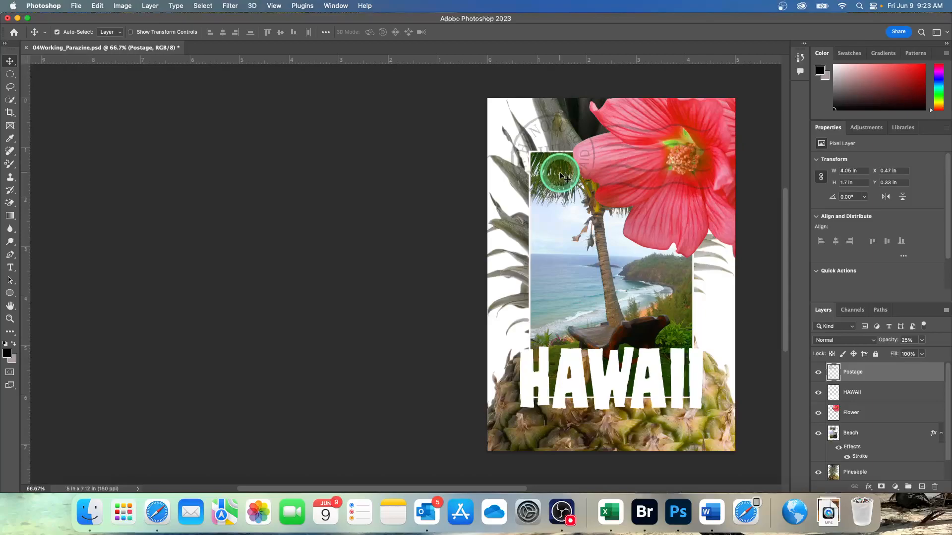
pyautogui.click(76, 6)
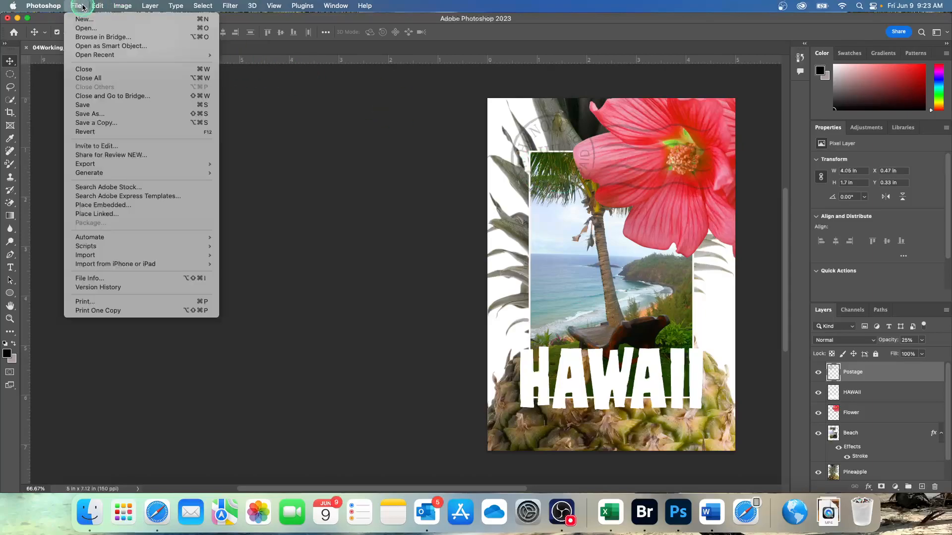
pyautogui.click(82, 105)
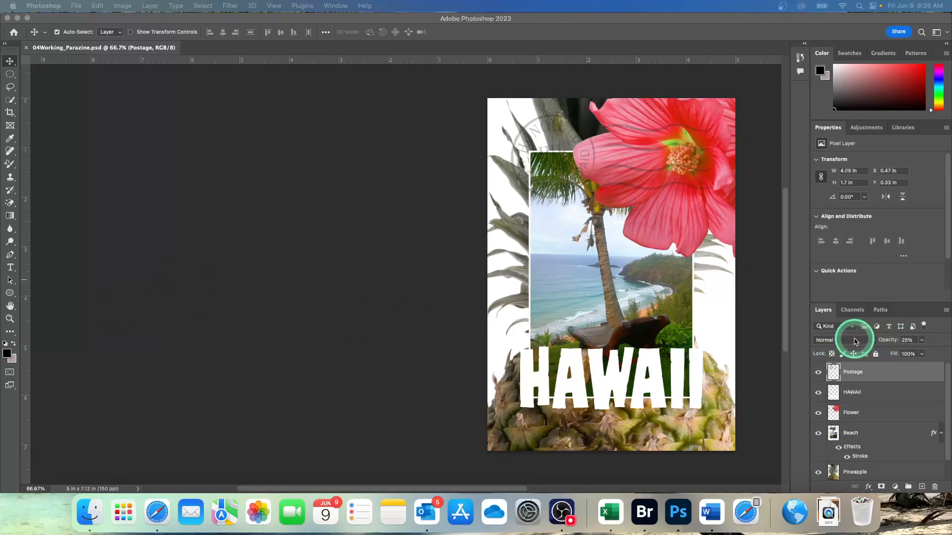
pyautogui.click(875, 341)
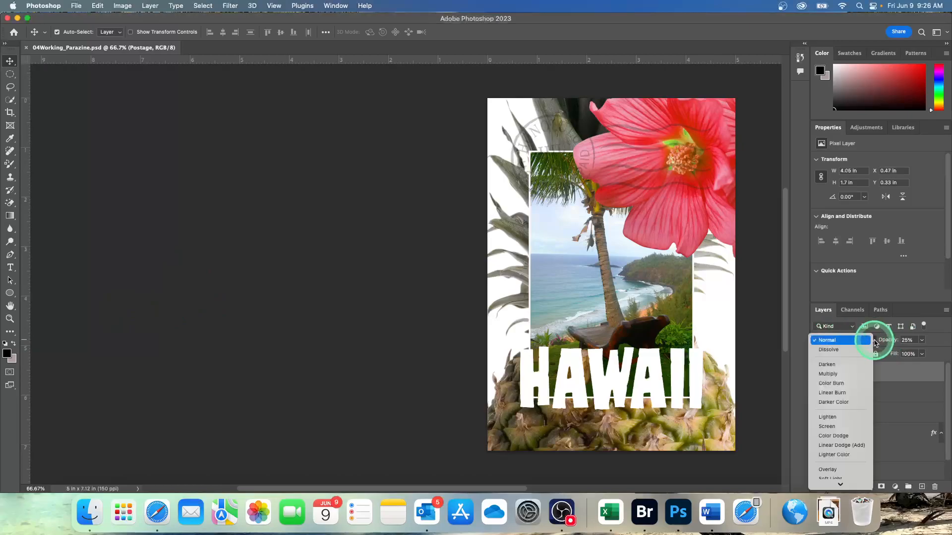
pyautogui.scroll(-5, 858, 378)
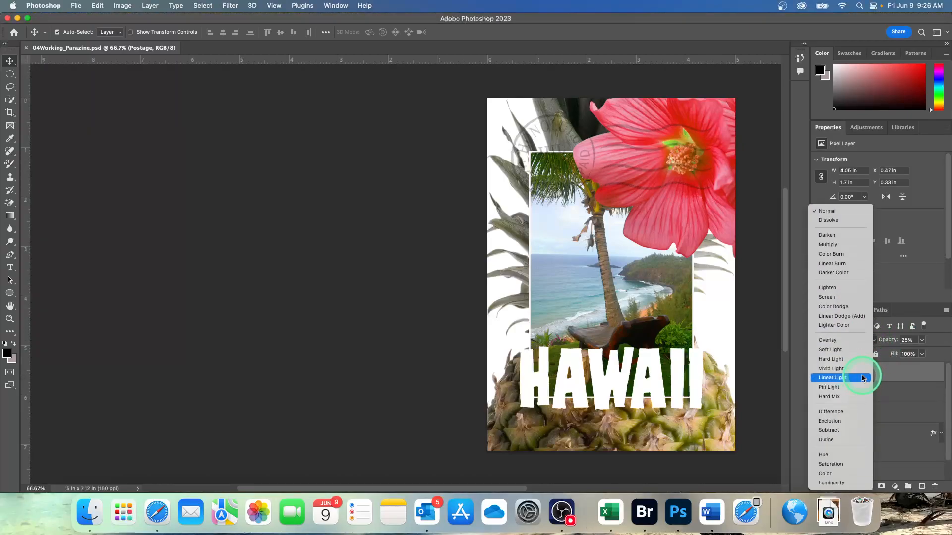
pyautogui.click(768, 356)
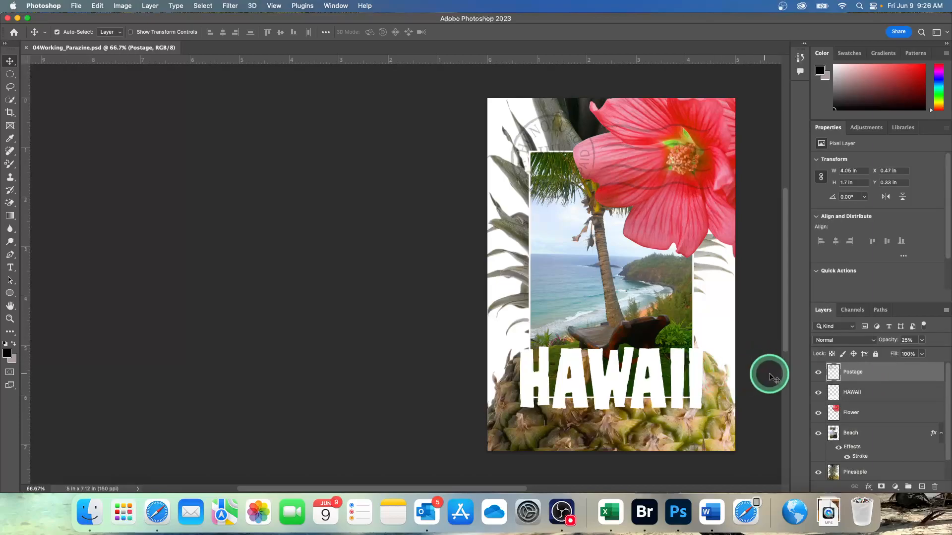
# Hide the HAWAII, Flower and Beach layers.
pyautogui.click(819, 393)
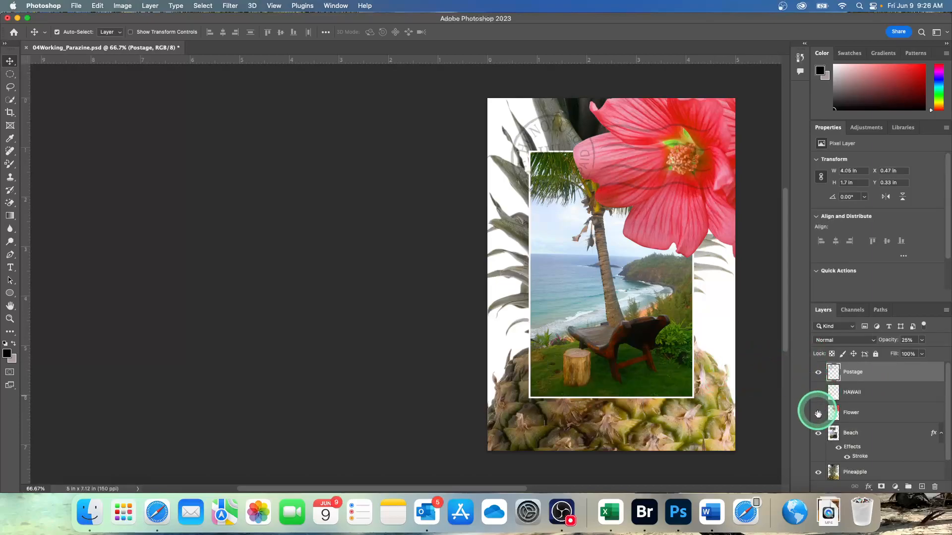
pyautogui.click(818, 413)
pyautogui.click(819, 434)
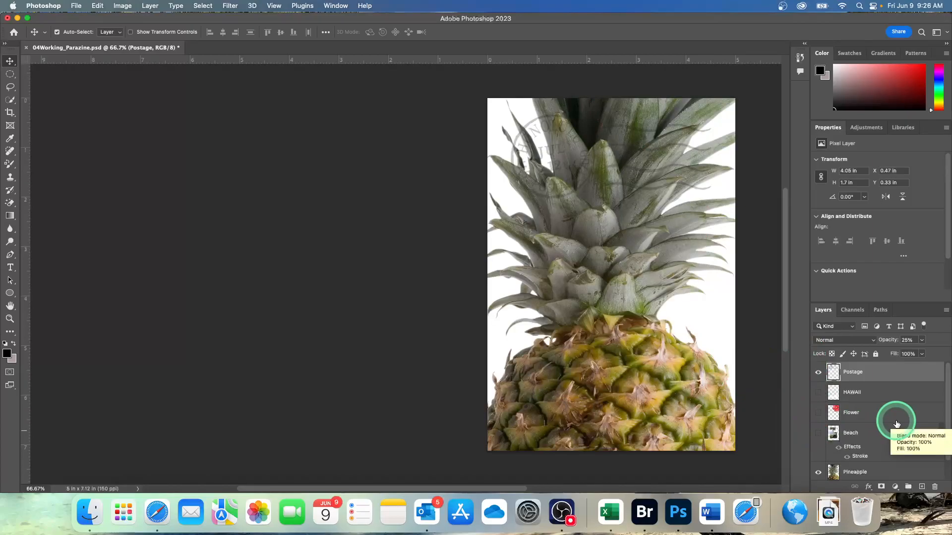
# Duplicate the Pineapple layer within the same document, keeping the suggested name for the copy.
pyautogui.scroll(-1, 891, 436)
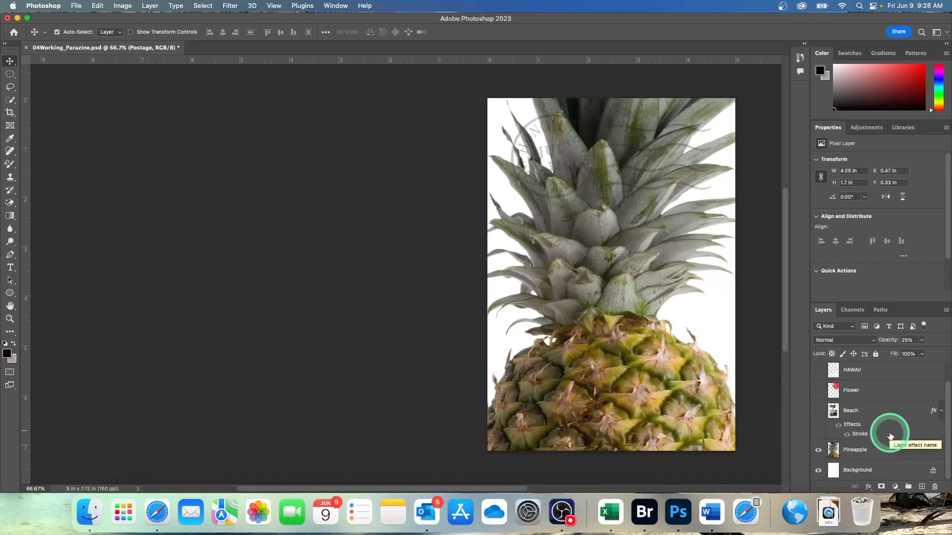
pyautogui.rightClick(857, 450)
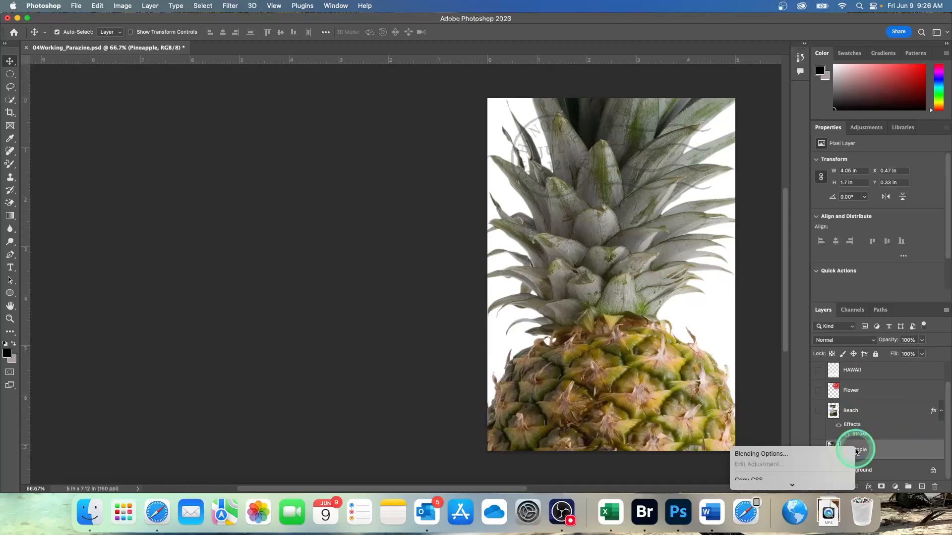
pyautogui.scroll(-5, 828, 459)
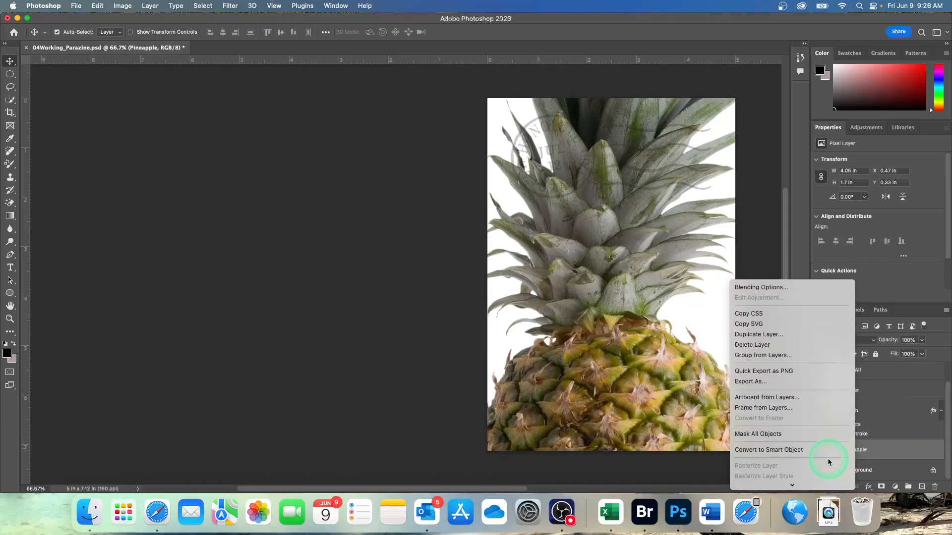
pyautogui.scroll(-3, 828, 462)
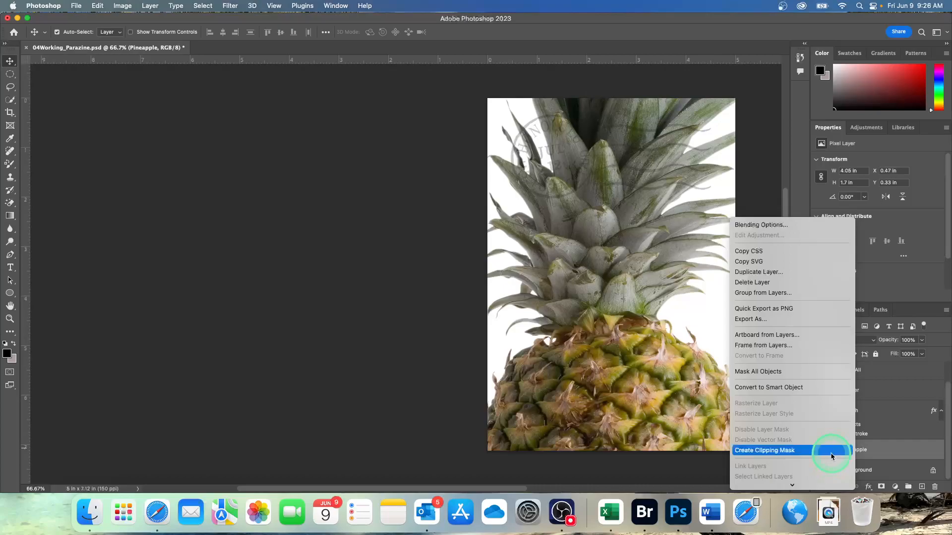
pyautogui.click(776, 275)
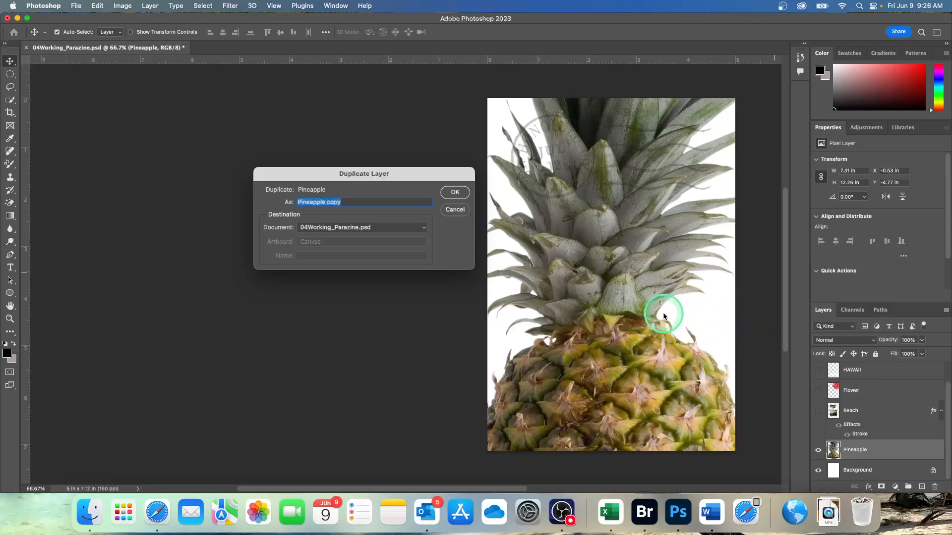
pyautogui.click(454, 192)
# Set the blending mode of the duplicated pineapple layer to Overlay.
pyautogui.scroll(-1, 906, 439)
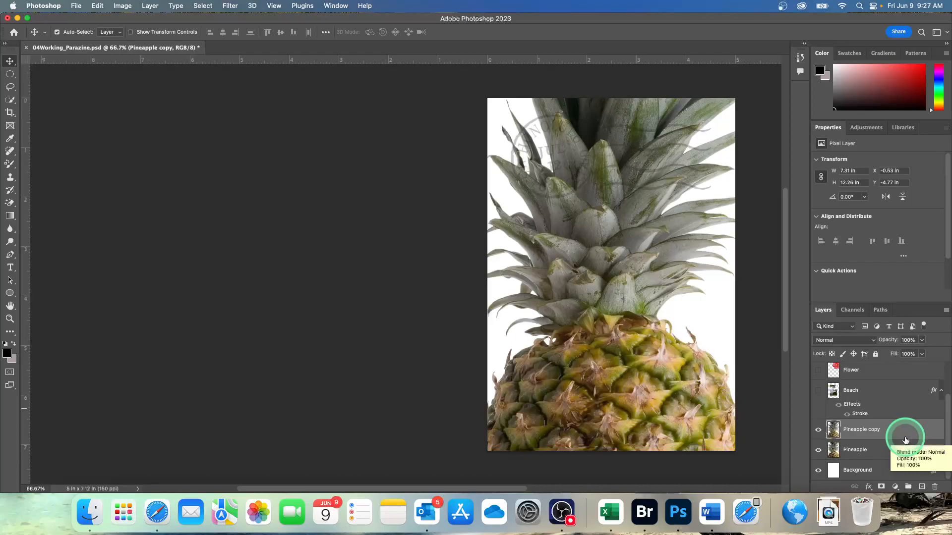
pyautogui.click(899, 436)
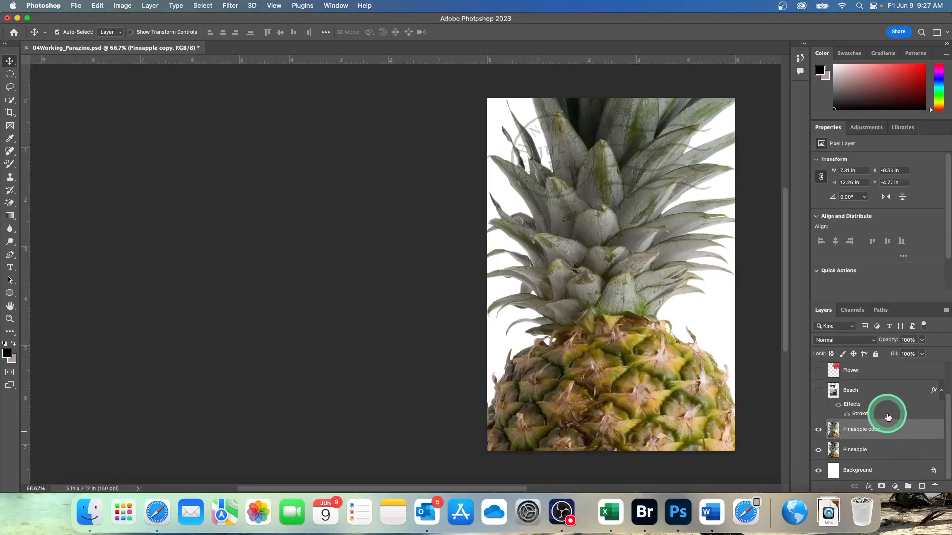
pyautogui.click(870, 341)
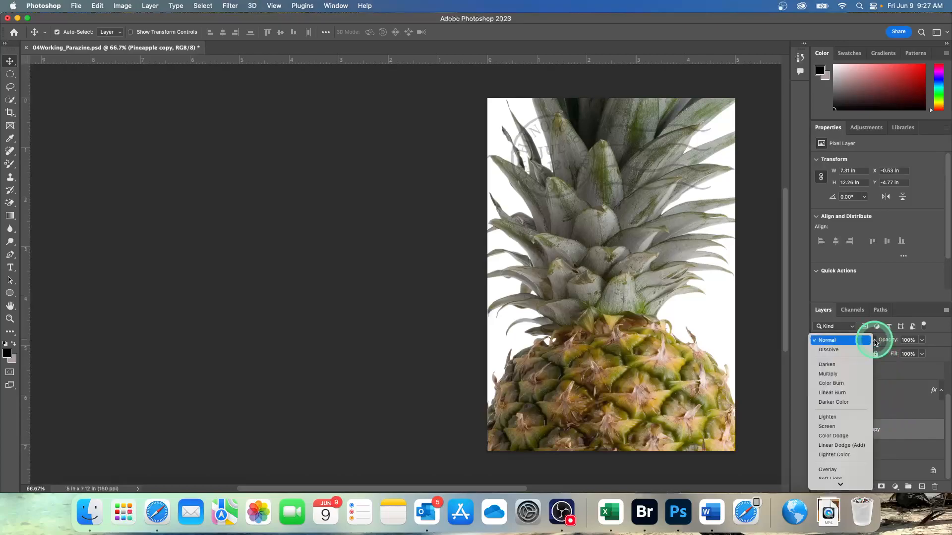
pyautogui.scroll(-5, 852, 390)
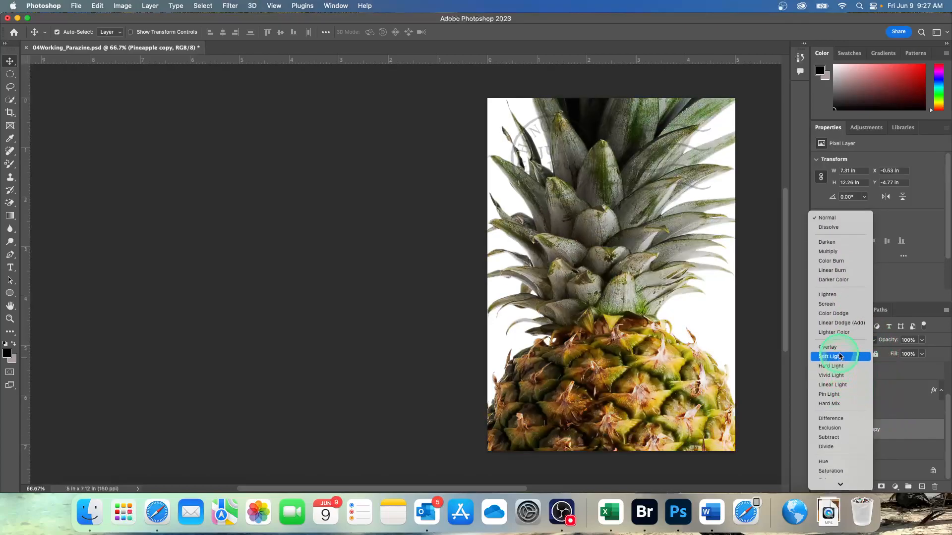
pyautogui.click(837, 349)
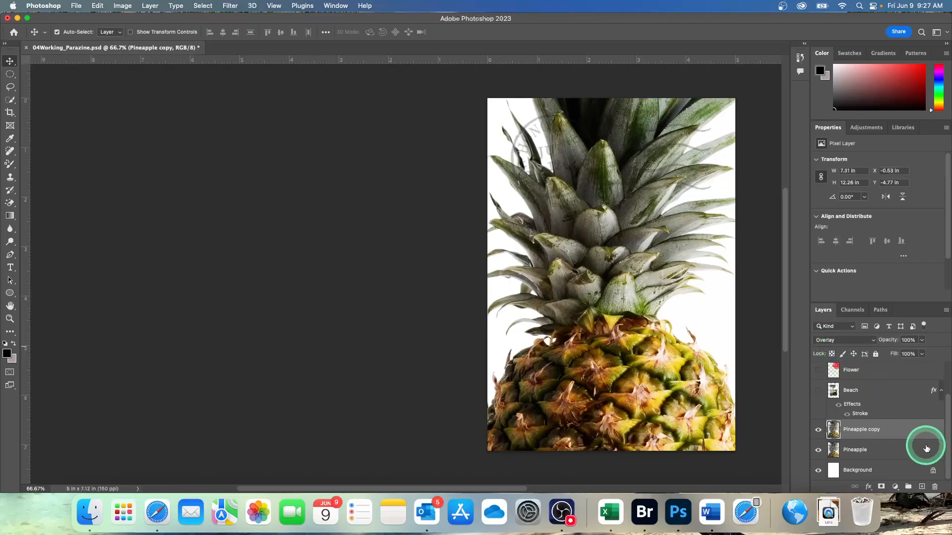
pyautogui.click(872, 340)
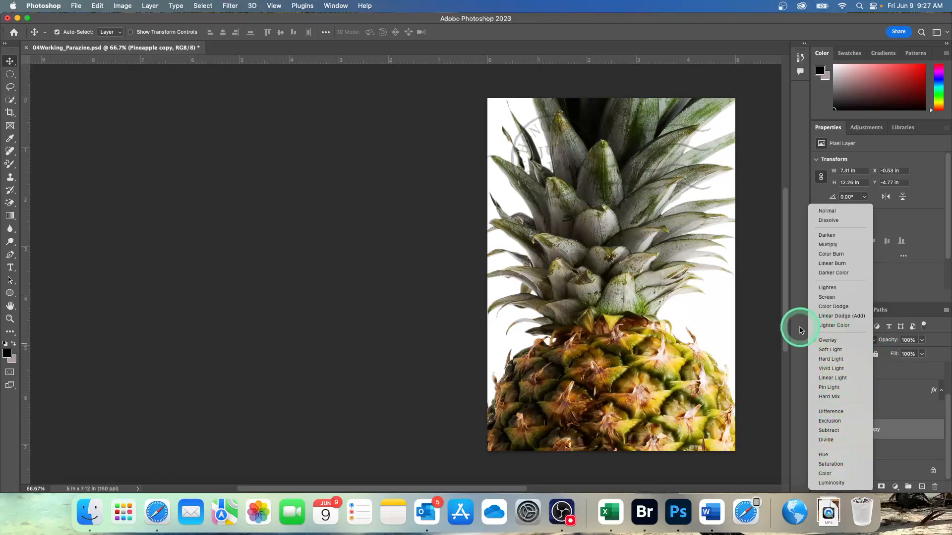
pyautogui.click(759, 318)
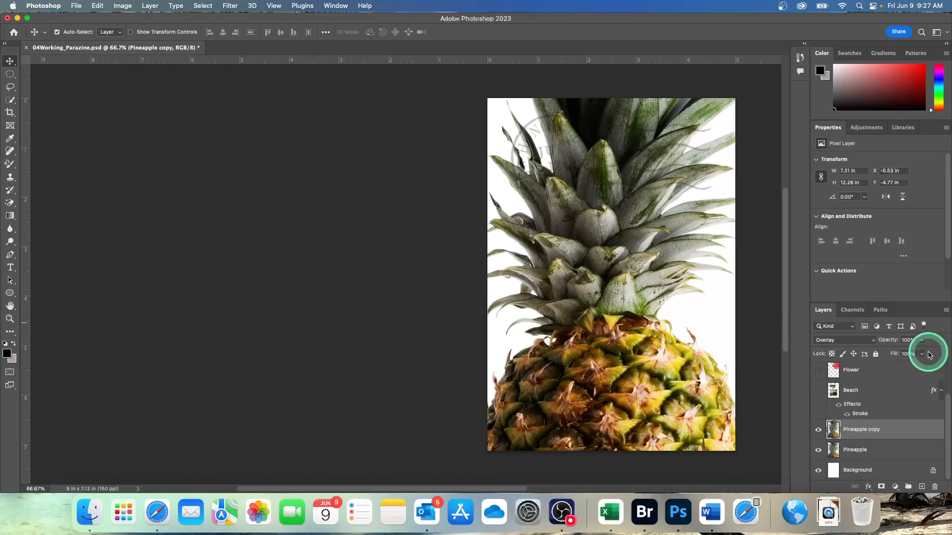
# Set the Postage layer's blending mode to Multiply.
pyautogui.scroll(2, 880, 375)
pyautogui.click(884, 376)
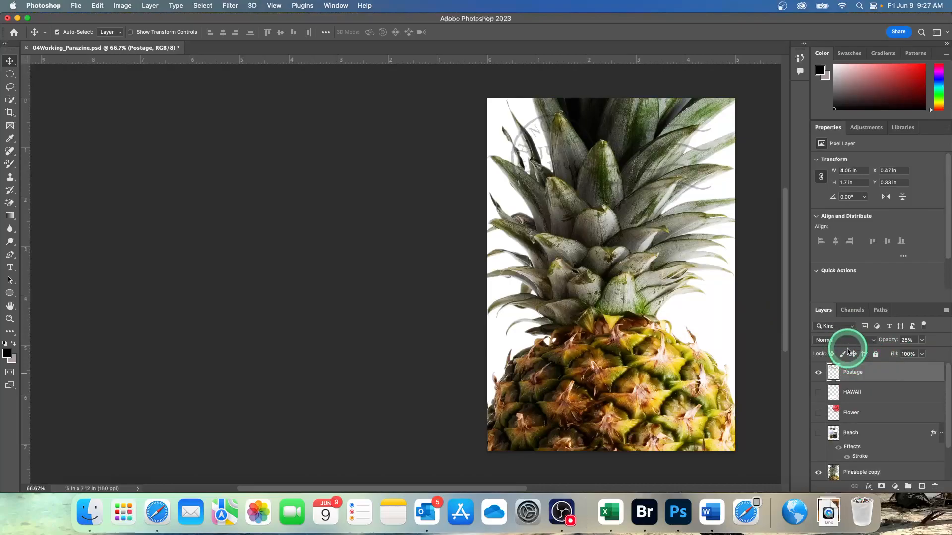
pyautogui.click(870, 340)
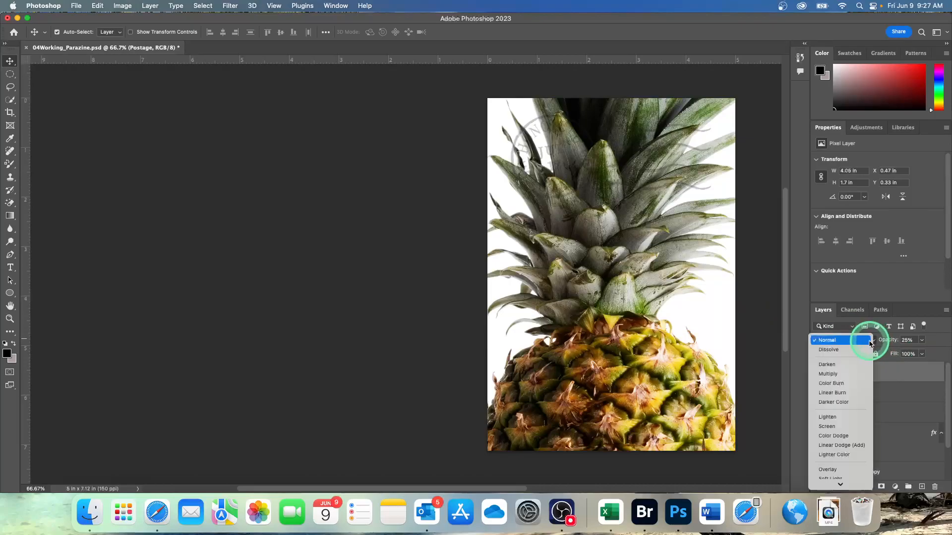
pyautogui.click(836, 374)
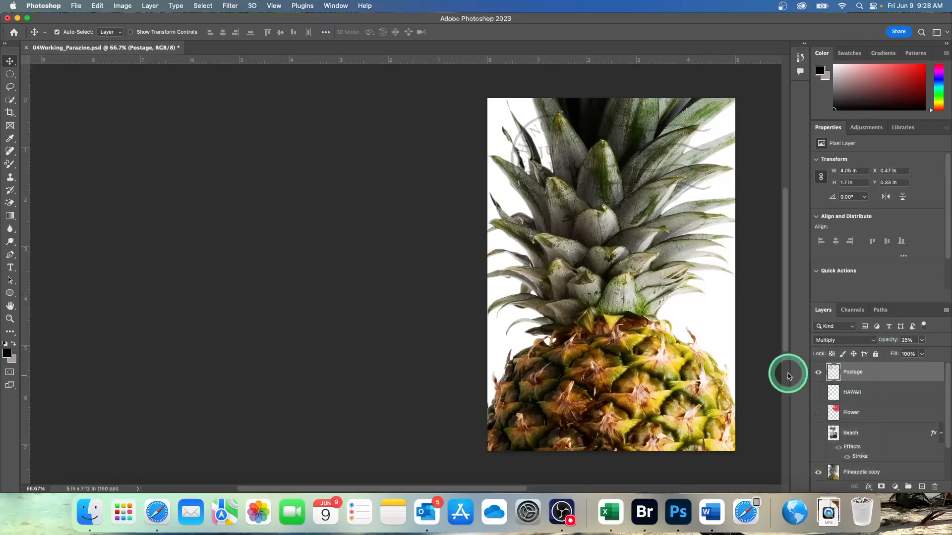